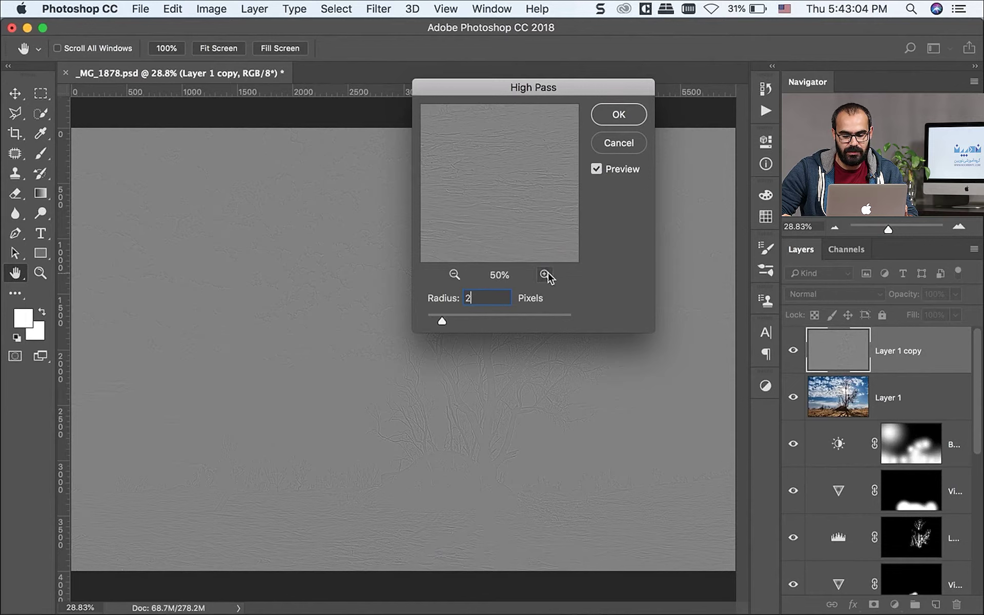
# Check the High Pass preview at 100% and apply the filter to Layer 1 copy with a radius of 2 pixels
pyautogui.click(544, 275)
pyautogui.moveTo(474, 208); pyautogui.dragTo(570, 211)
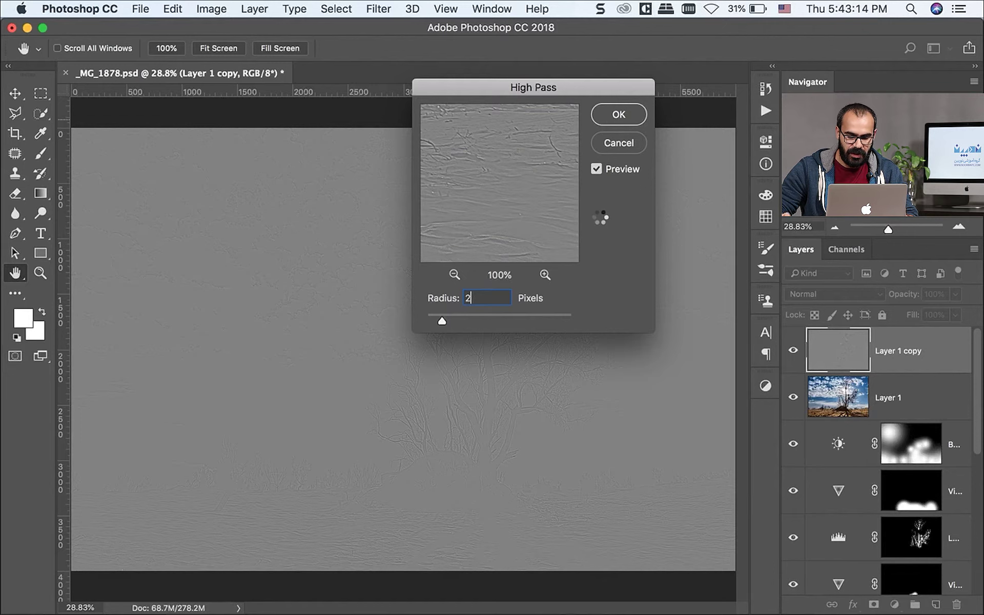
pyautogui.press('Return')
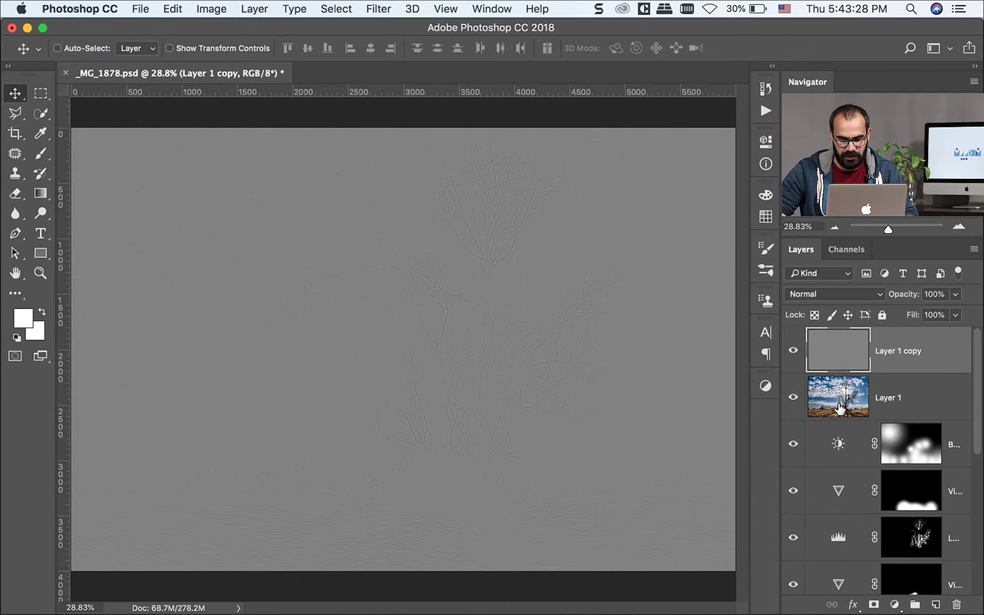
# Hide and show Layer 1 copy to compare the High Pass result with the photo beneath it
pyautogui.click(792, 350)
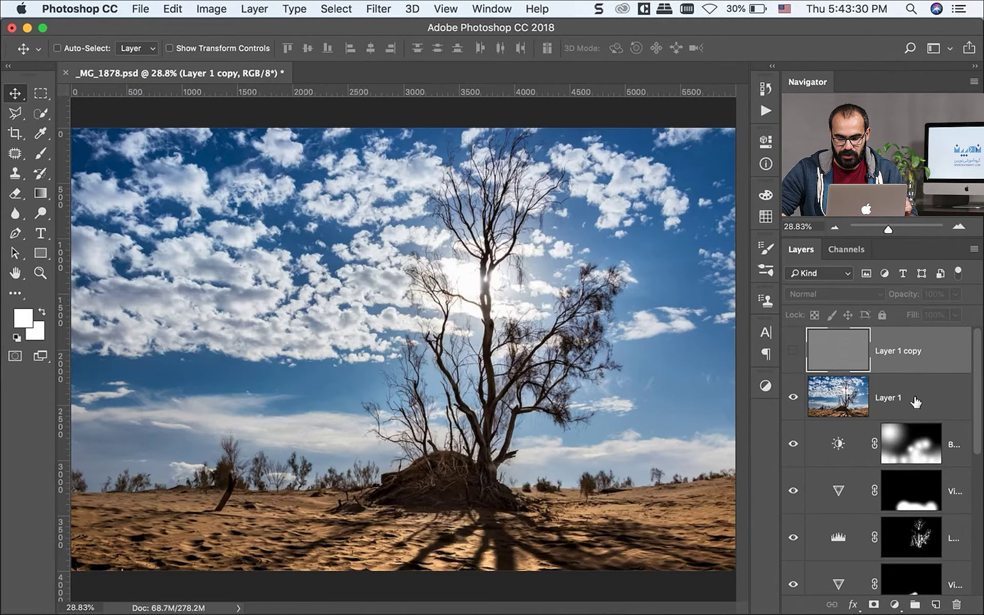
pyautogui.click(895, 401)
pyautogui.click(935, 361)
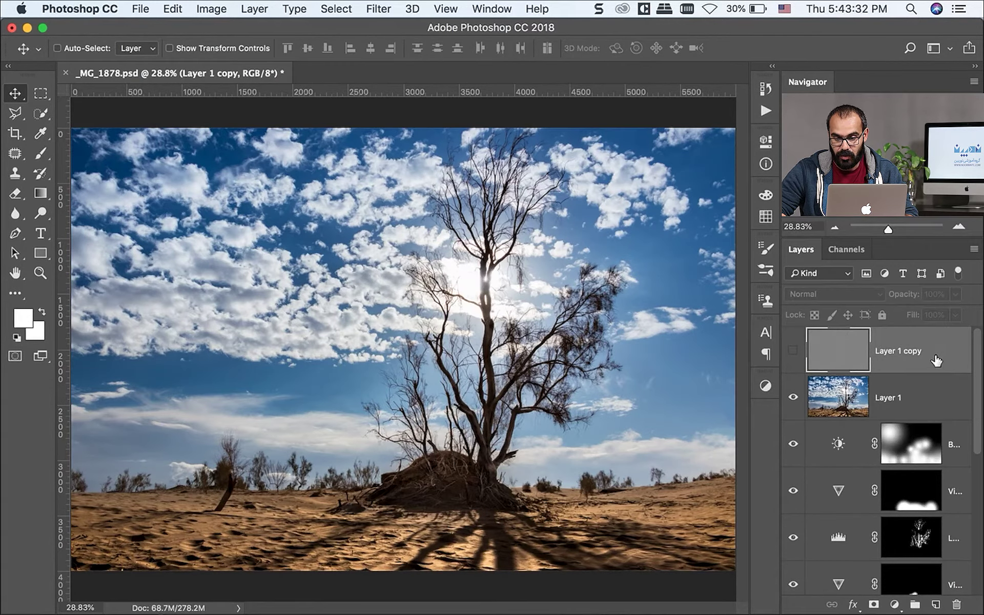
pyautogui.click(792, 349)
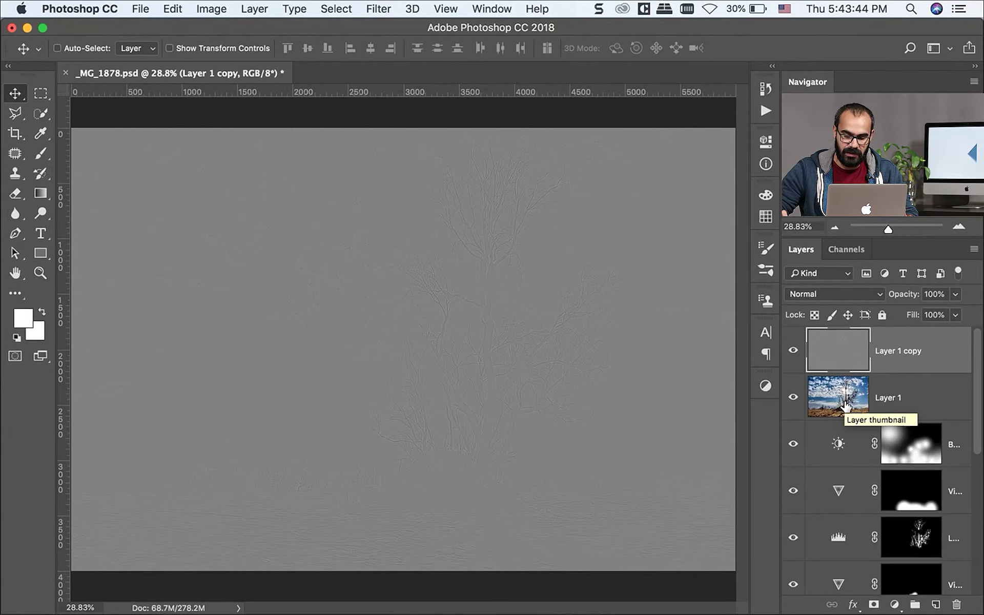
# Set Layer 1 copy's blend mode to Overlay and compare the tree base with and without the sharpening at 100% zoom
pyautogui.click(845, 295)
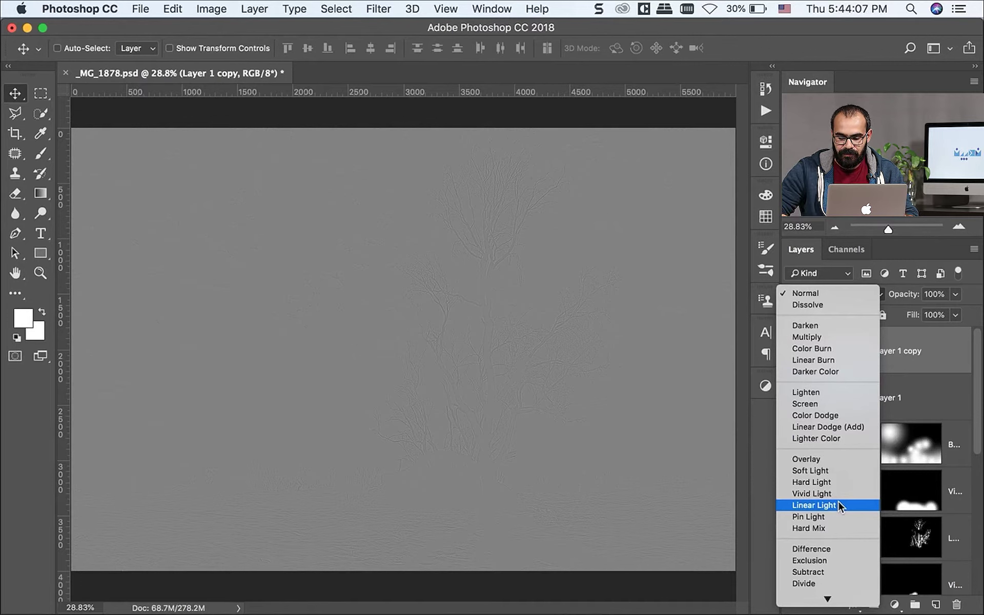
pyautogui.click(826, 459)
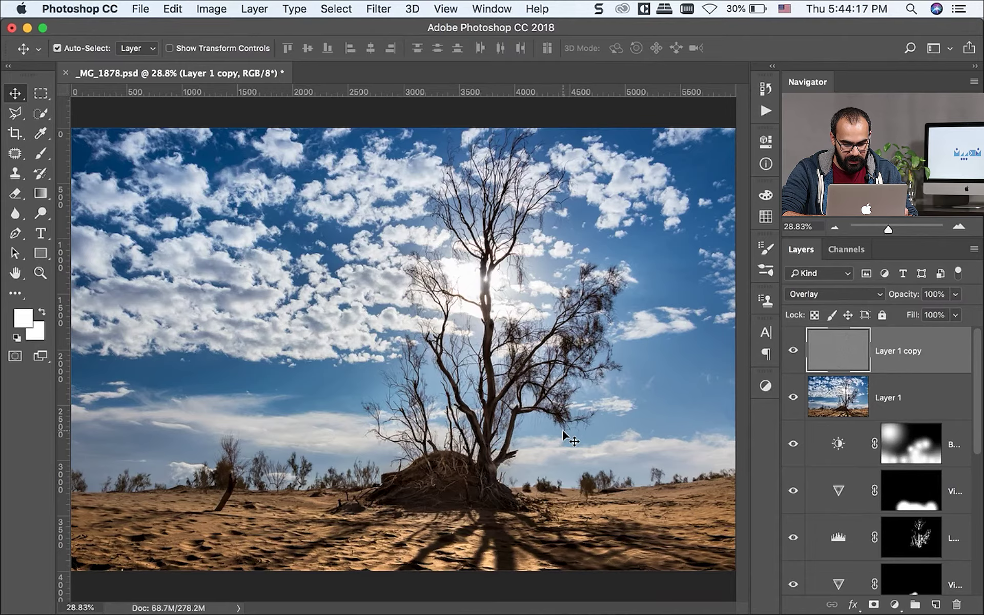
pyautogui.press('super+1')
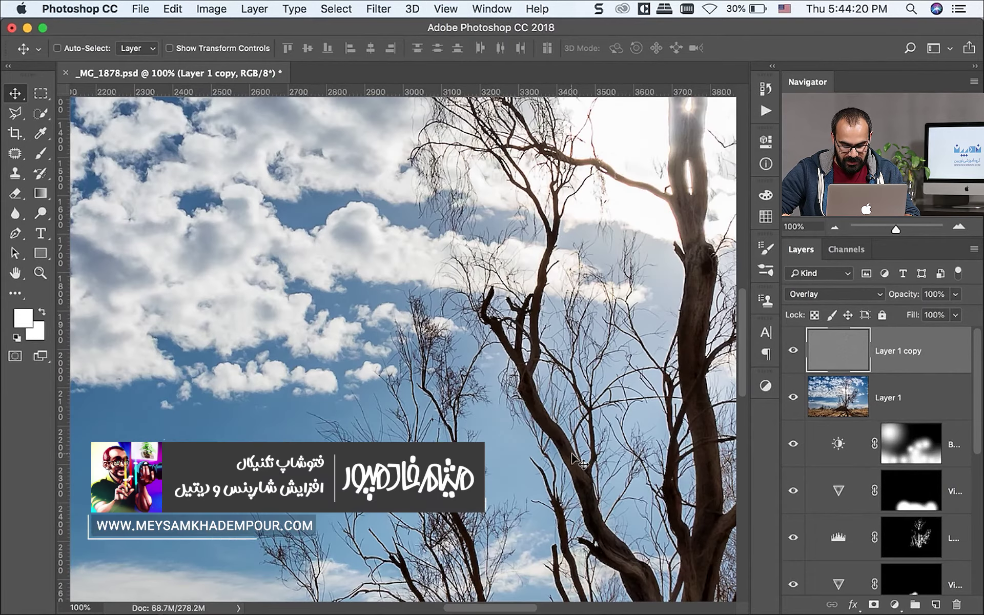
pyautogui.moveTo(587, 457); pyautogui.dragTo(530, 289)
pyautogui.click(792, 352)
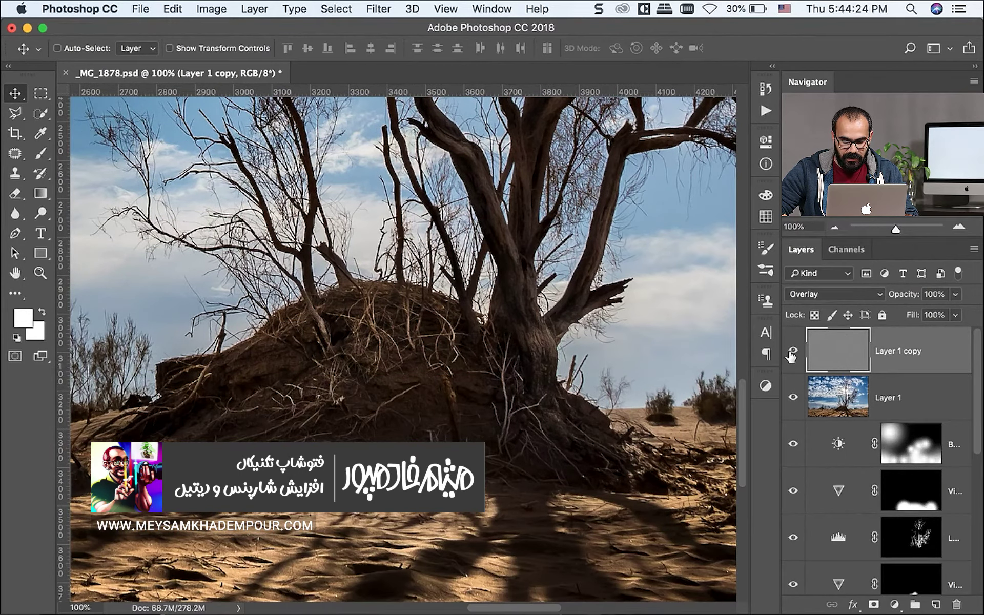
pyautogui.click(792, 351)
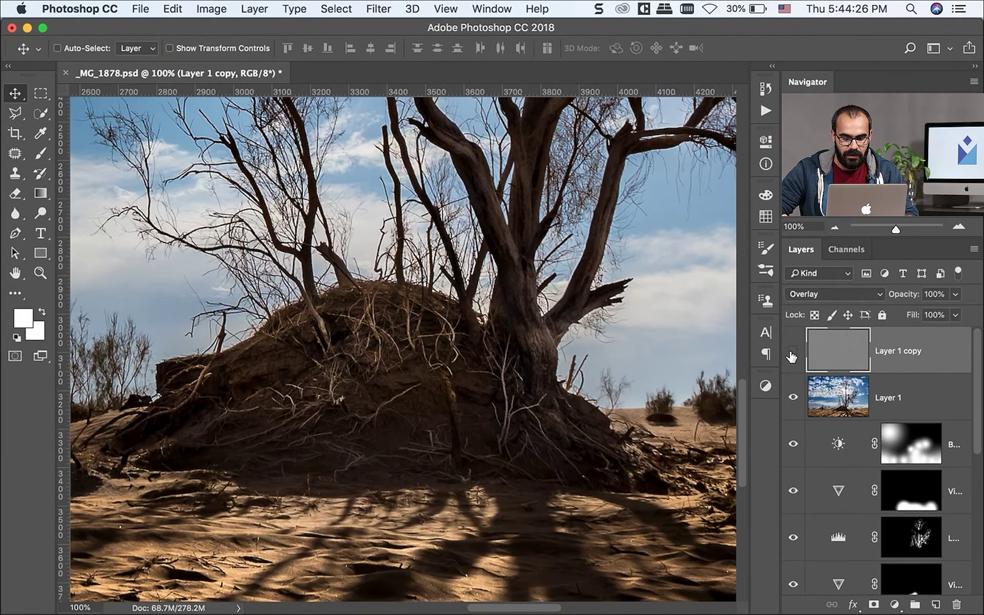
pyautogui.click(792, 351)
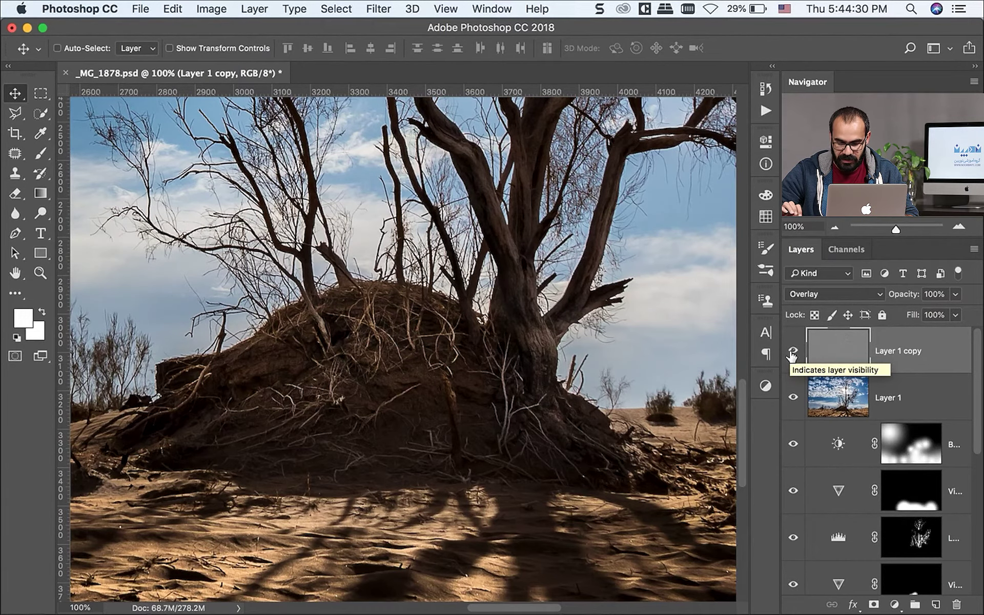
pyautogui.click(792, 353)
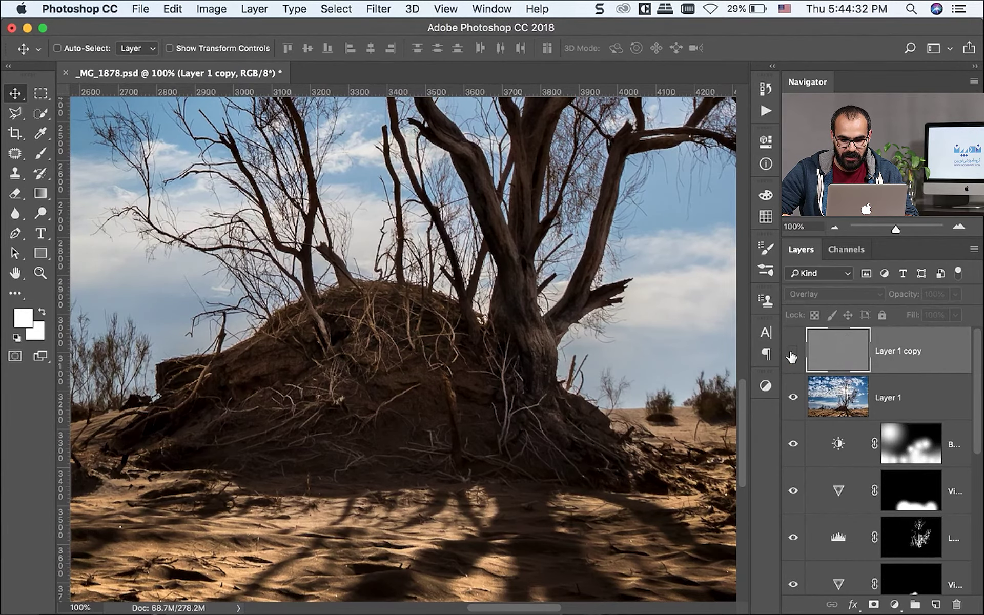
pyautogui.click(792, 354)
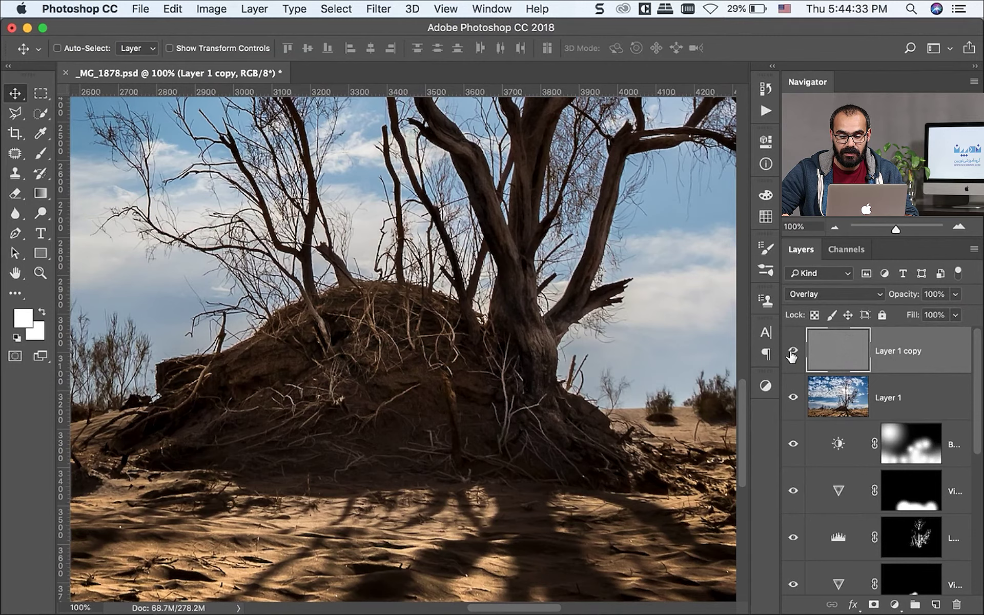
# Try the Soft Light and Linear Light blend modes on Layer 1 copy, and return it to Overlay
pyautogui.click(814, 293)
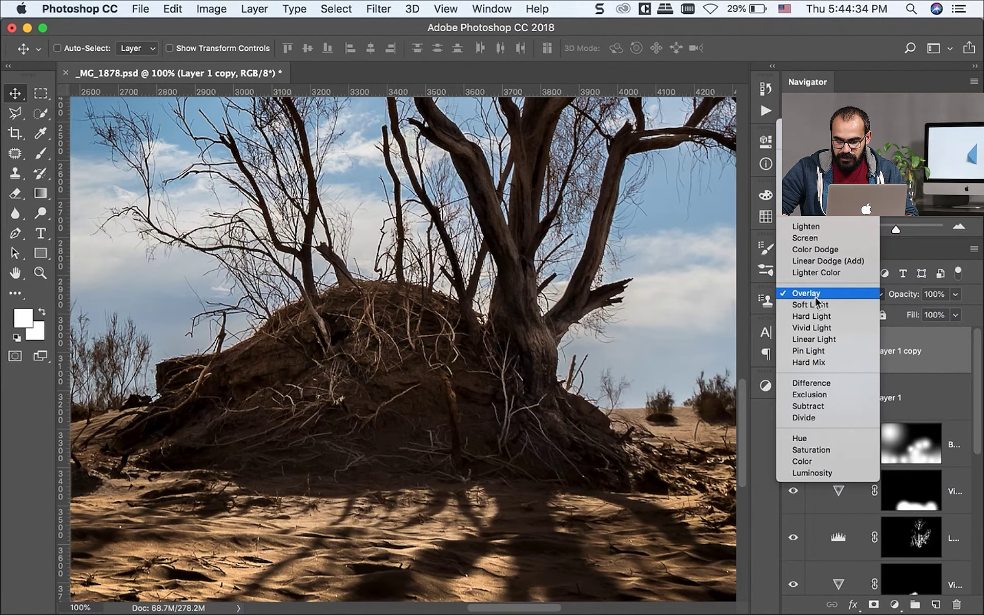
pyautogui.click(844, 305)
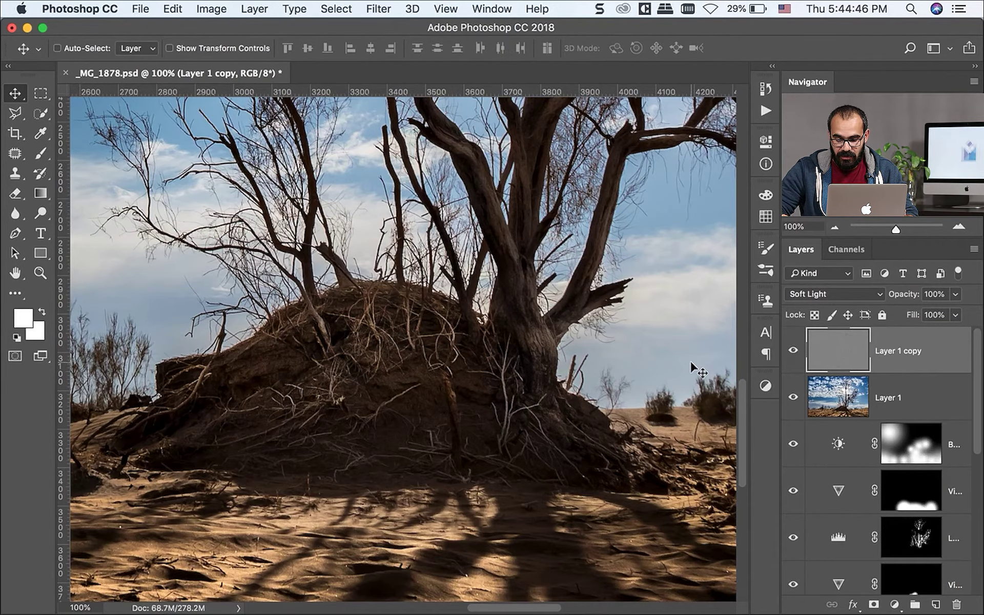
pyautogui.click(833, 293)
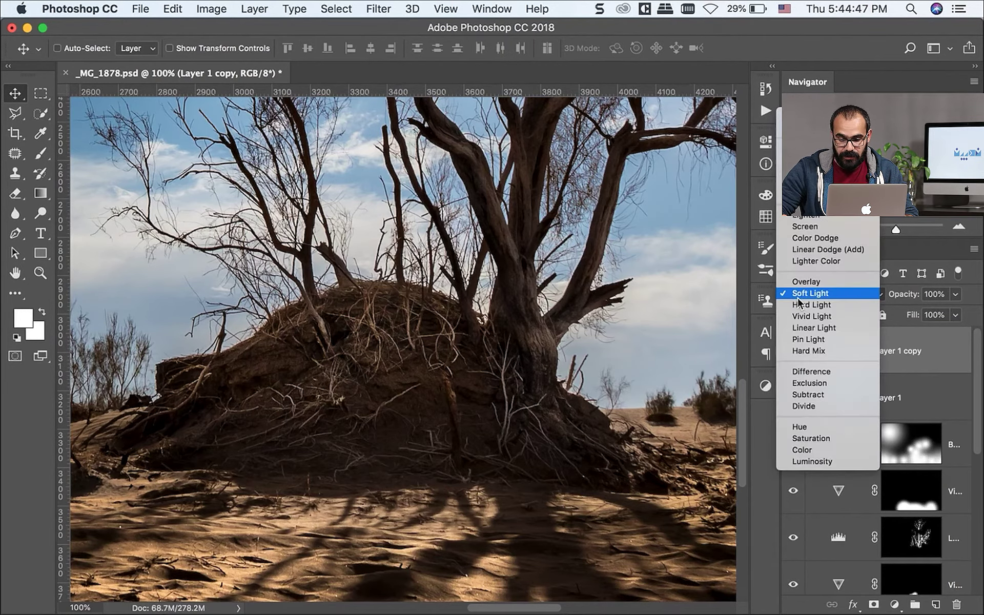
pyautogui.click(828, 329)
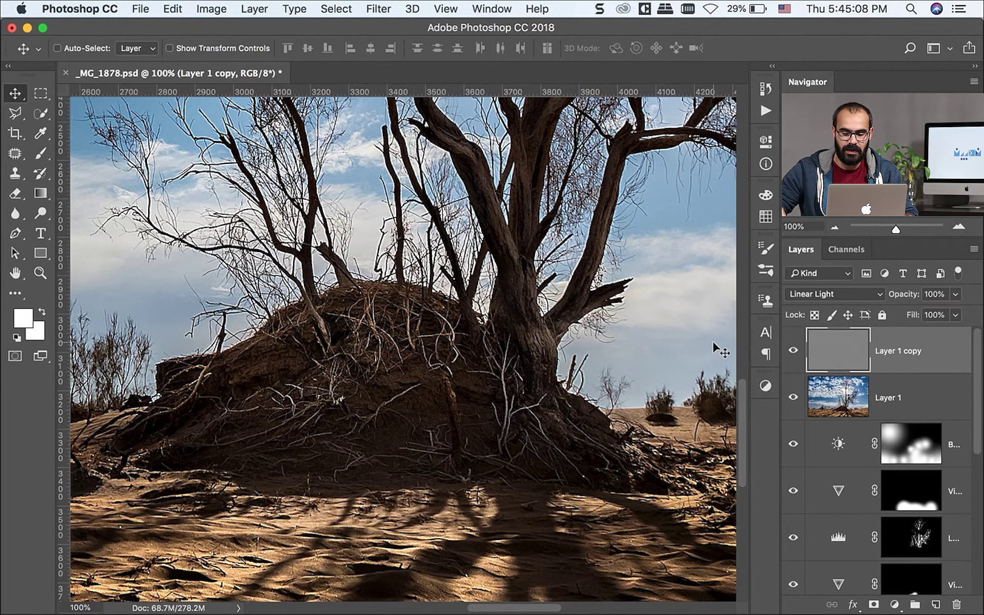
pyautogui.click(846, 296)
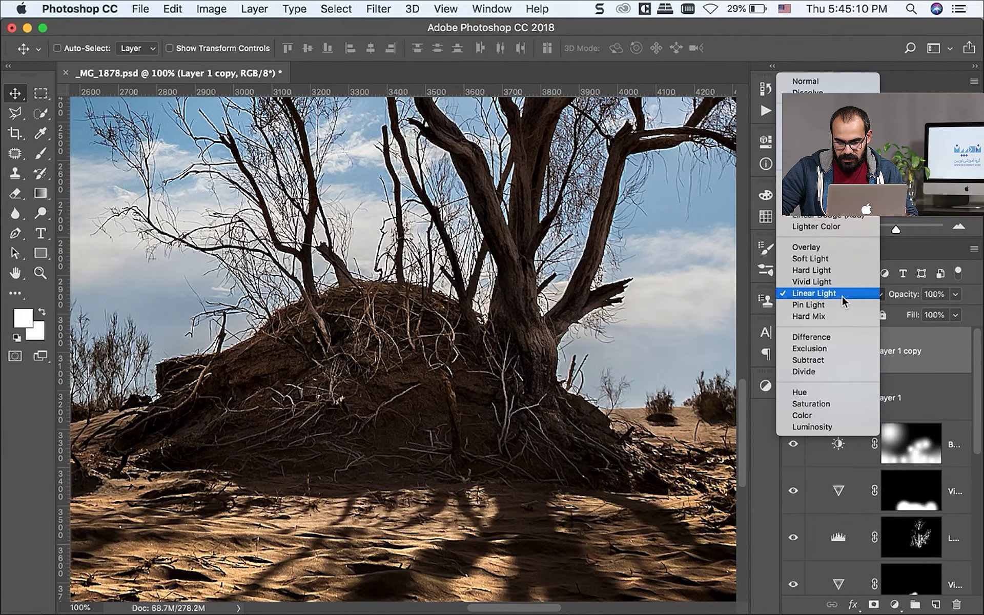
pyautogui.click(839, 251)
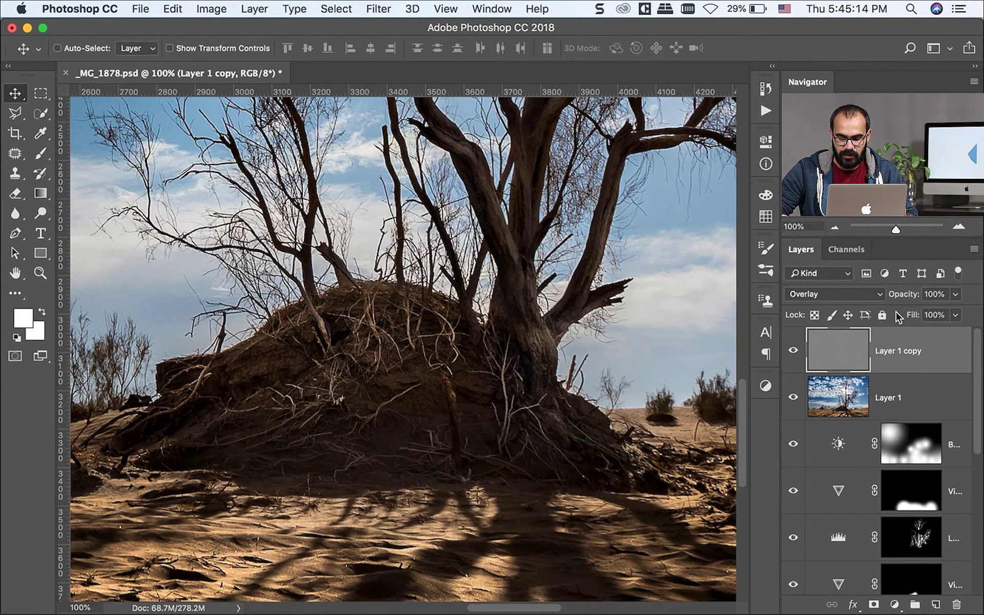
# Examine the Overlay sharpening across the sand, the distant bushes and the tree mound at 100% zoom
pyautogui.click(793, 352)
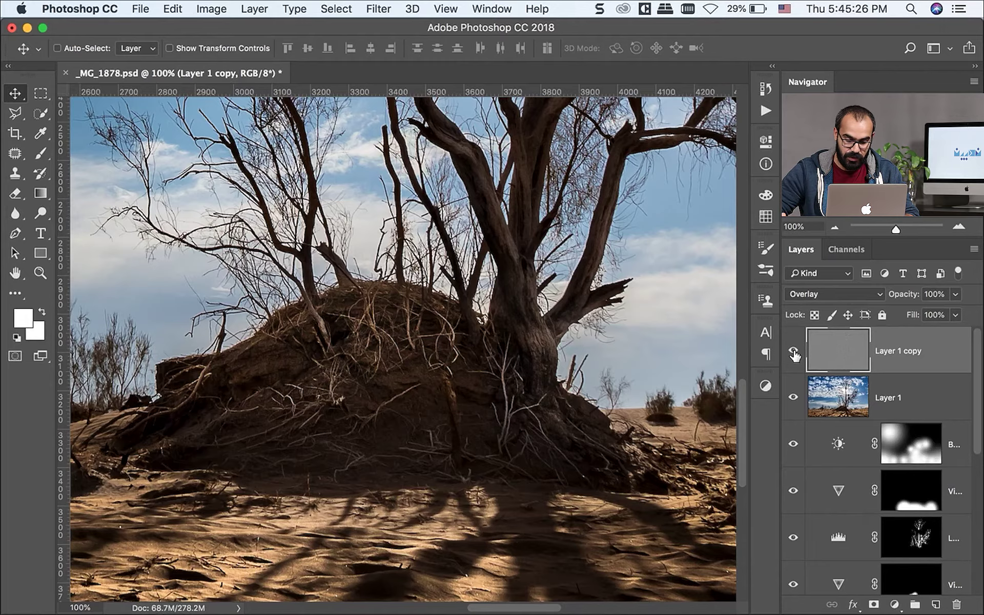
pyautogui.moveTo(227, 417); pyautogui.dragTo(501, 400)
pyautogui.hscroll(-5, 506, 401)
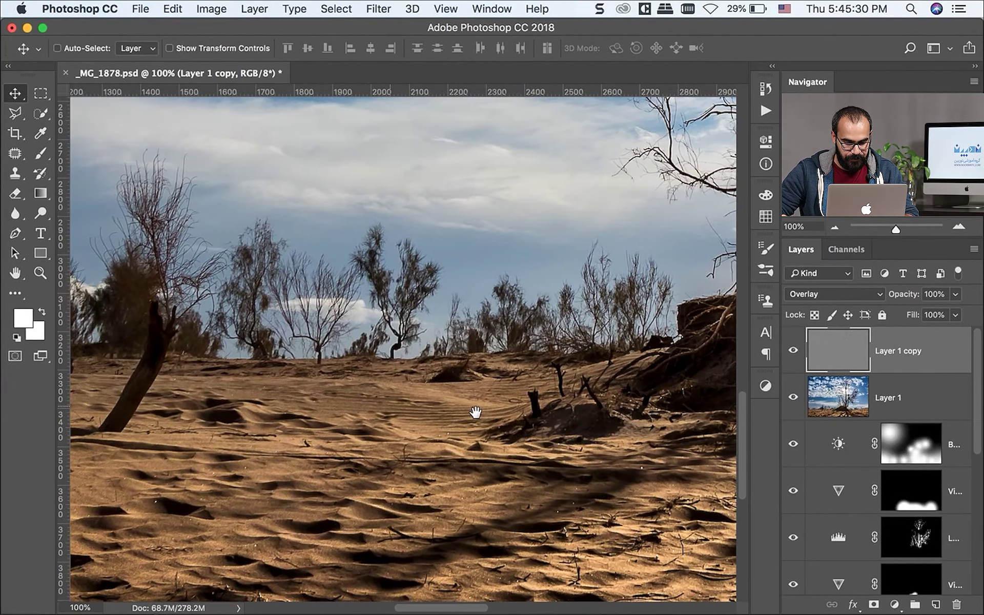
pyautogui.hscroll(-3, 481, 412)
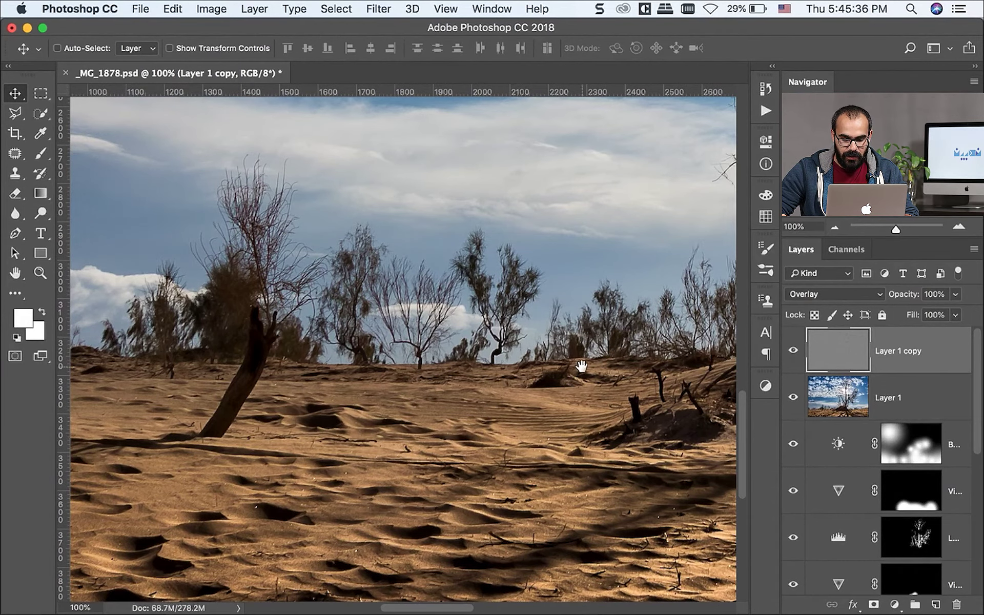
pyautogui.moveTo(582, 367); pyautogui.dragTo(416, 370)
pyautogui.hscroll(10, 416, 370)
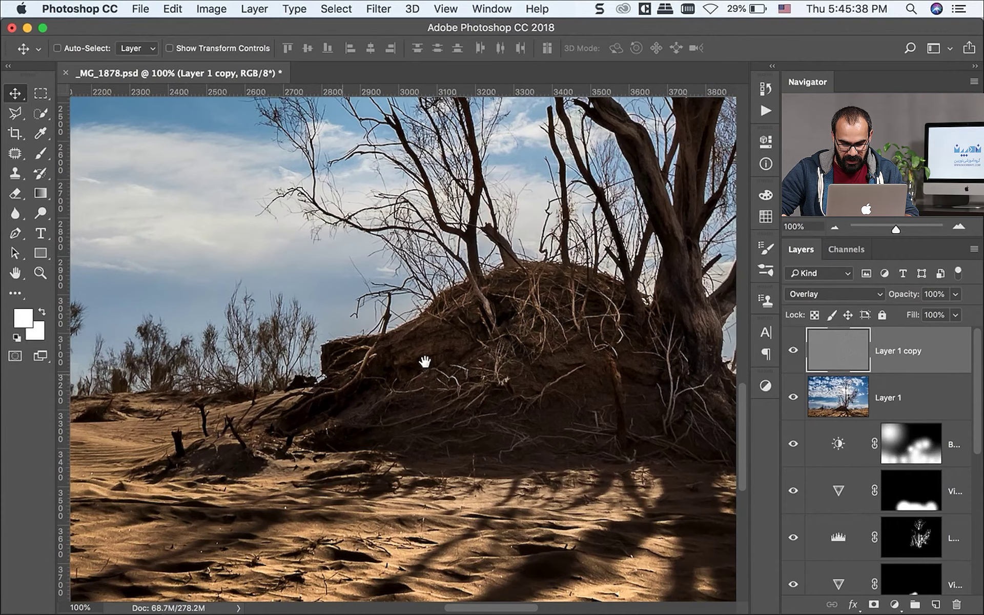
pyautogui.hscroll(5, 434, 370)
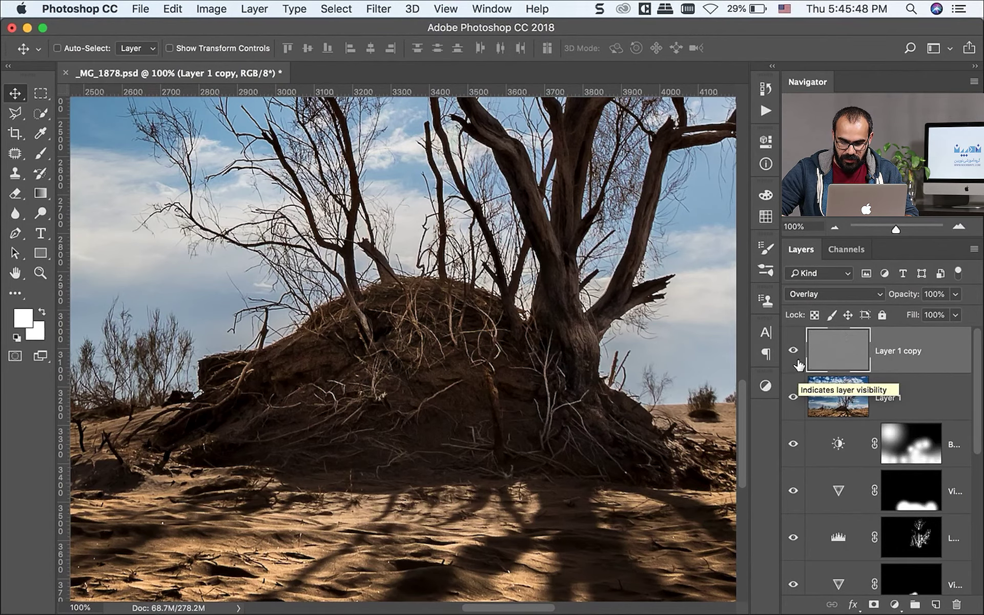
# Set Layer 1 copy's blend mode to Normal and lower its saturation to -100 with a Vibrance adjustment
pyautogui.click(819, 293)
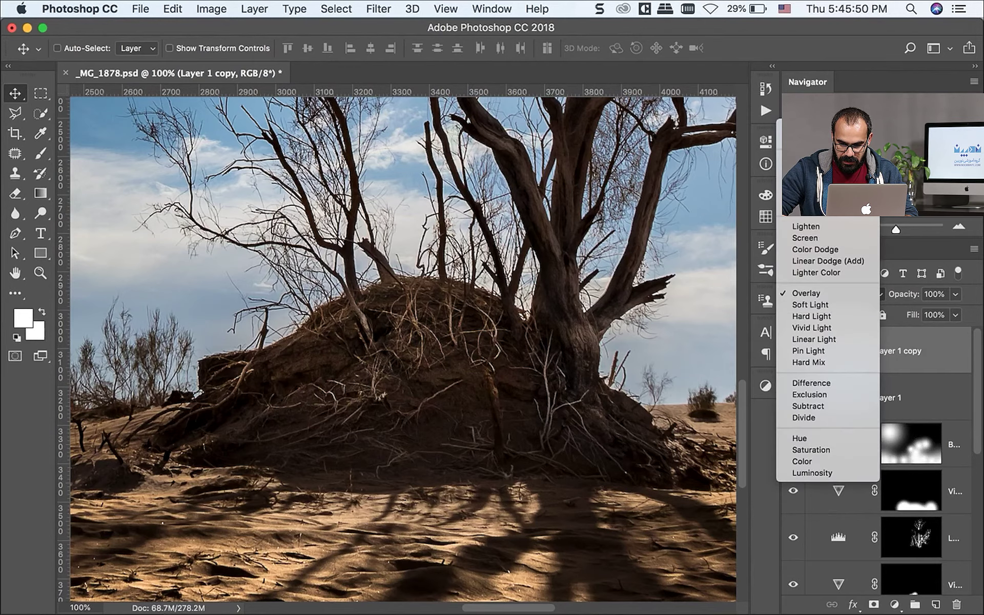
pyautogui.click(804, 128)
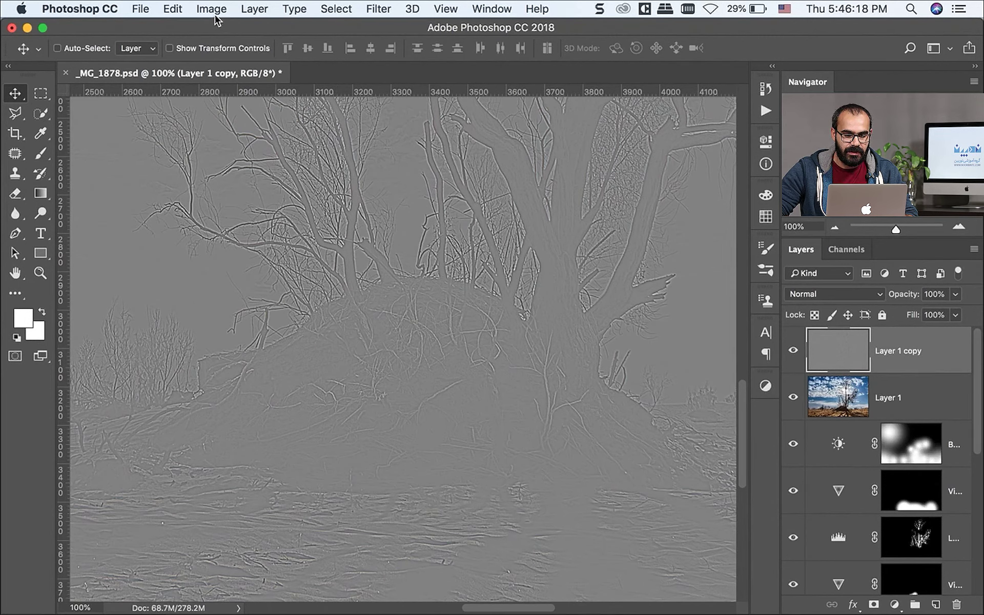
pyautogui.click(215, 10)
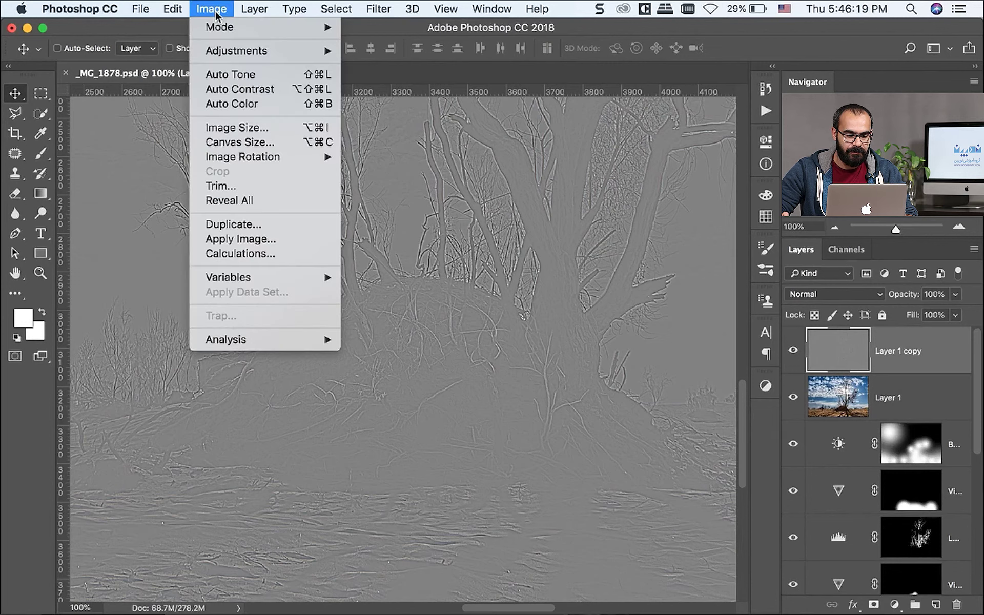
pyautogui.moveTo(261, 52)
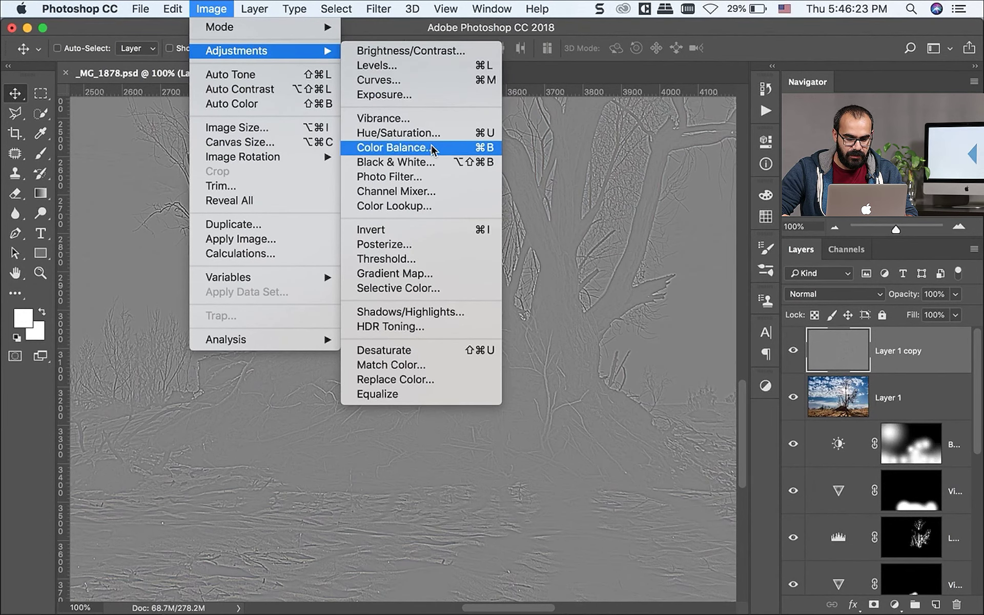
pyautogui.click(409, 117)
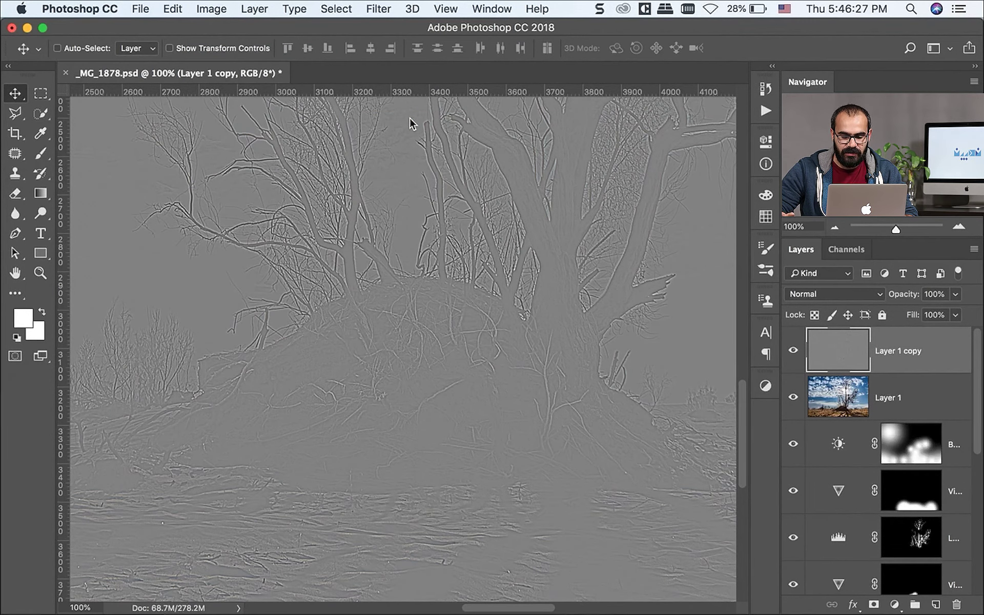
pyautogui.moveTo(532, 242); pyautogui.dragTo(622, 123)
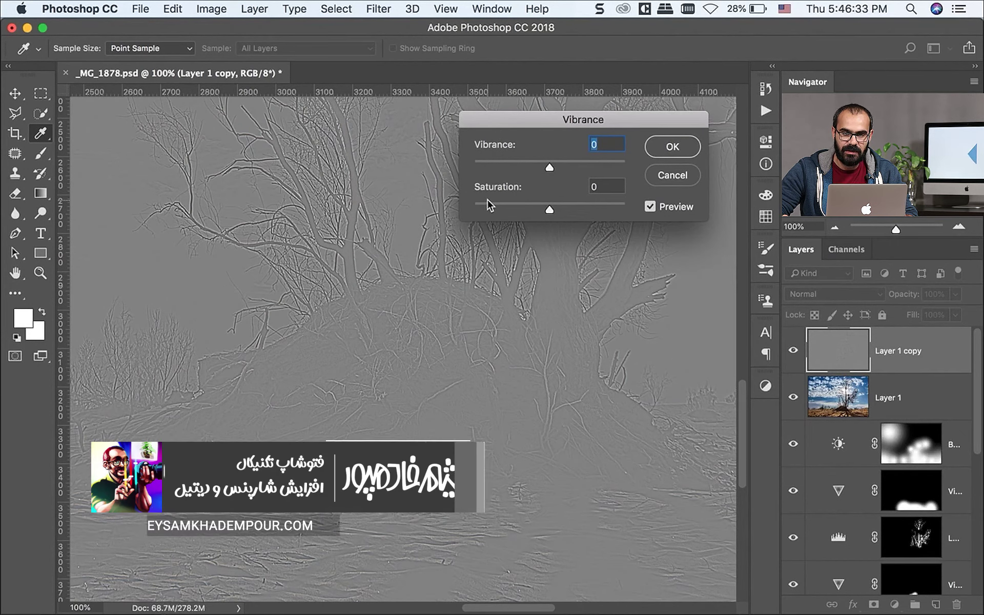
pyautogui.moveTo(548, 208); pyautogui.dragTo(454, 217)
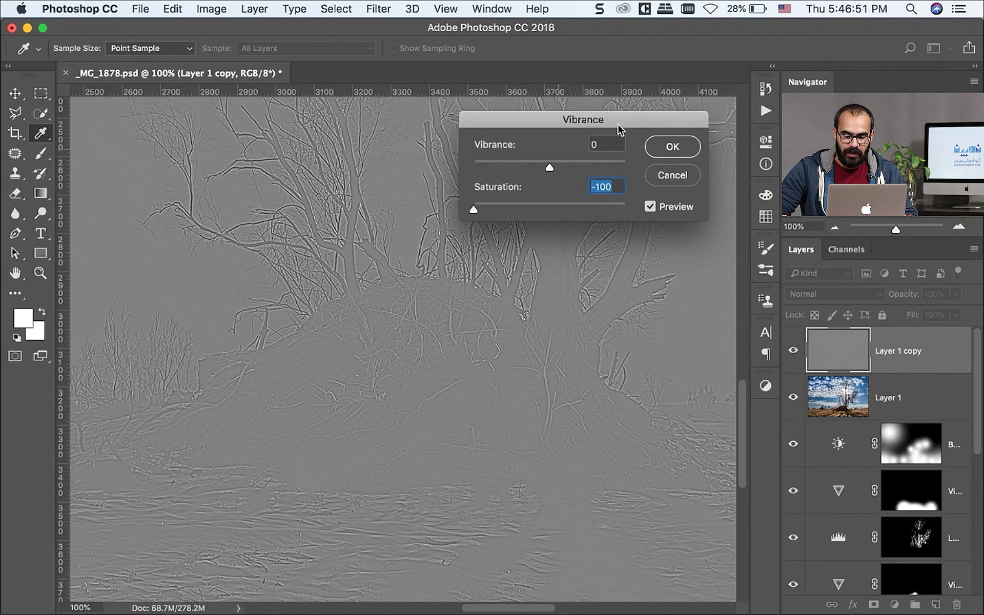
pyautogui.press('Return')
# Return the desaturated Layer 1 copy to the Overlay blend mode
pyautogui.click(826, 296)
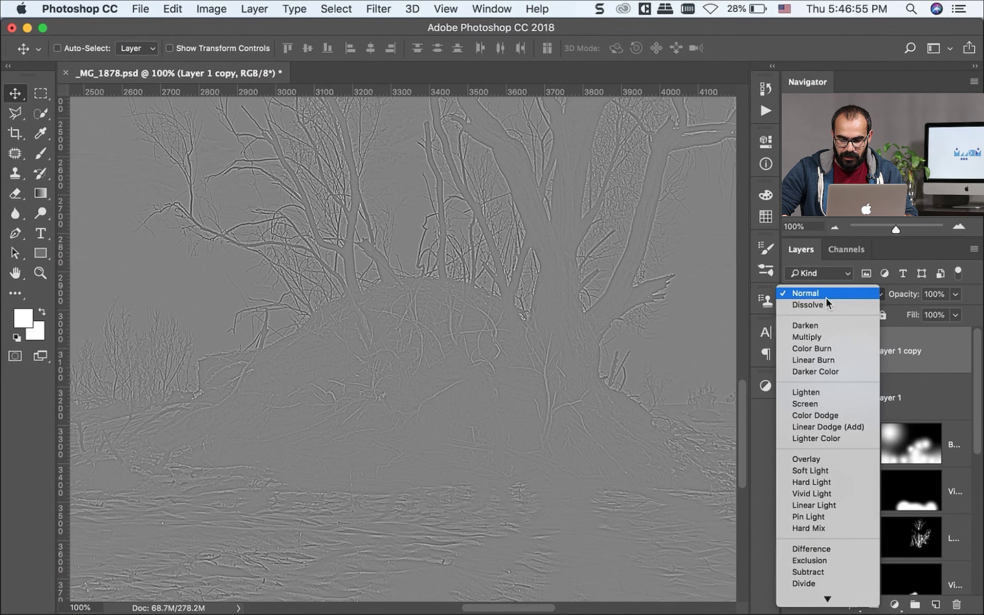
pyautogui.click(827, 460)
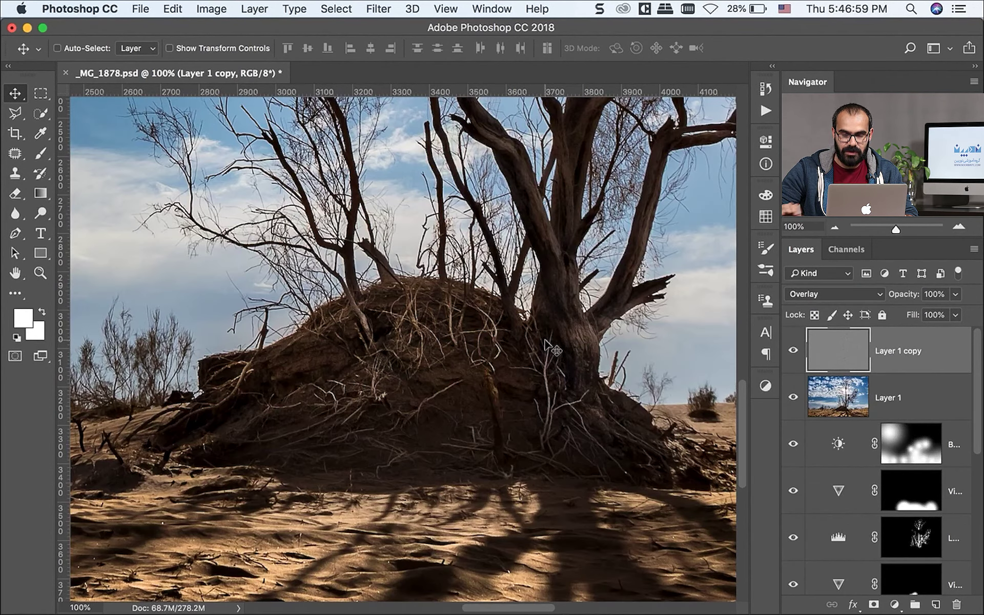